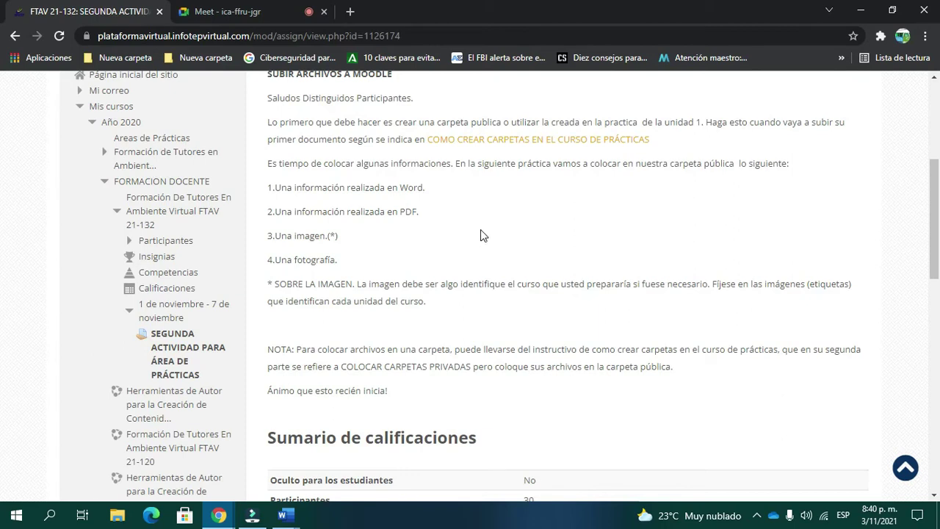
Step: Open the settings of the SEGUNDA ACTIVIDAD PARA ÁREA DE PRÁCTICAS assignment for editing
scroll(744, 110, "up", 3)
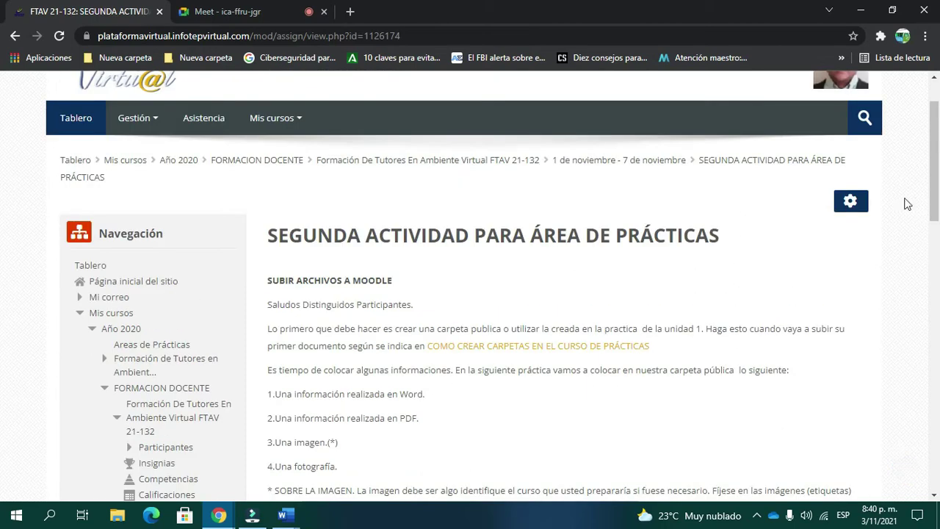
left_click(850, 202)
left_click(795, 228)
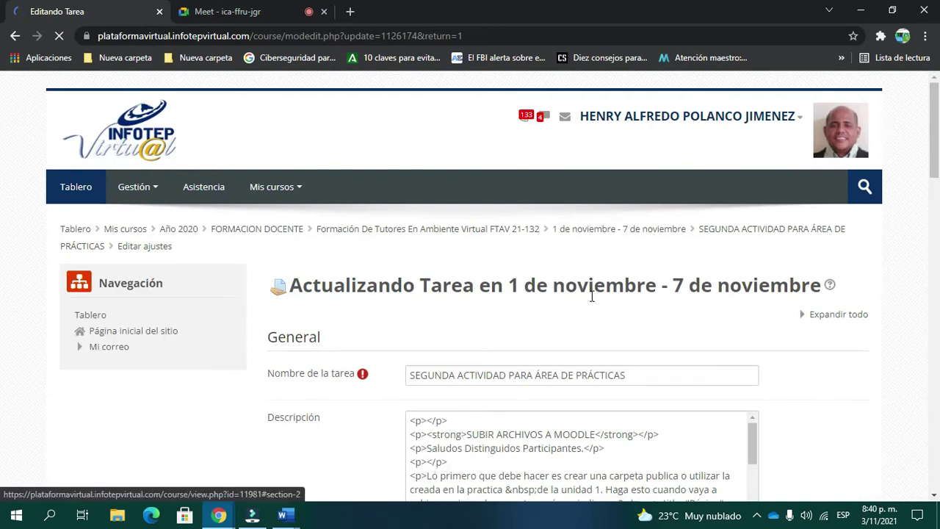
Step: Append "cuyo contenido puede ser una fuente de informacion de unidad de trabajo." to item 1, about Word, in the assignment description
scroll(589, 295, "down", 3)
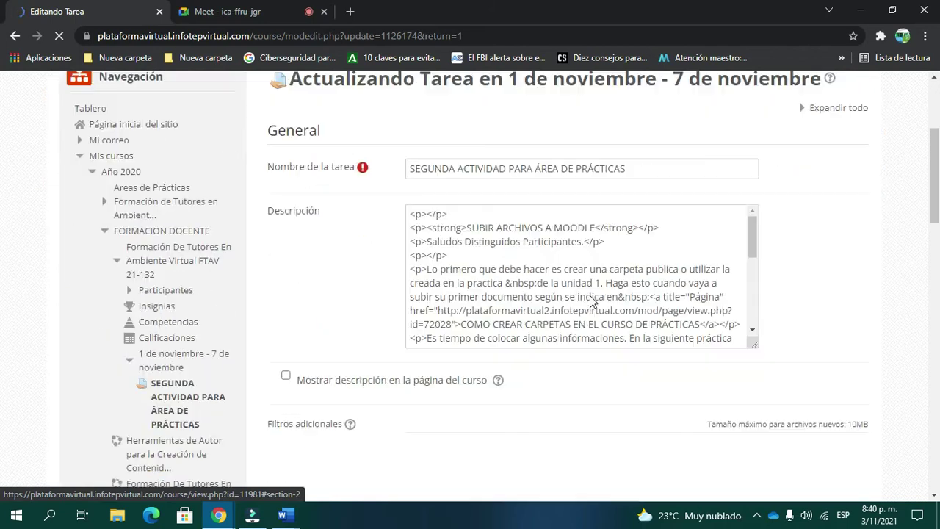
left_click_drag(751, 244, 751, 314)
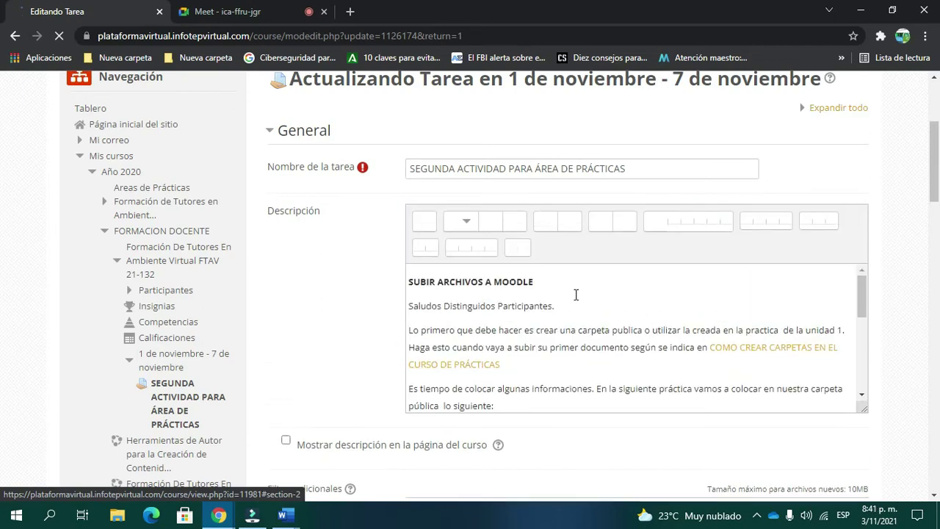
scroll(576, 295, "down", 5)
scroll(587, 288, "up", 3)
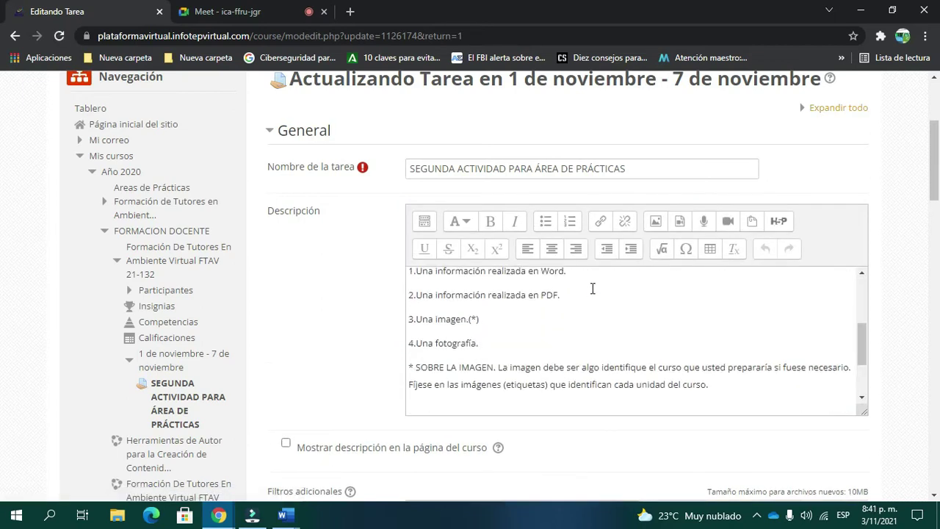
scroll(592, 289, "up", 1)
left_click(593, 314)
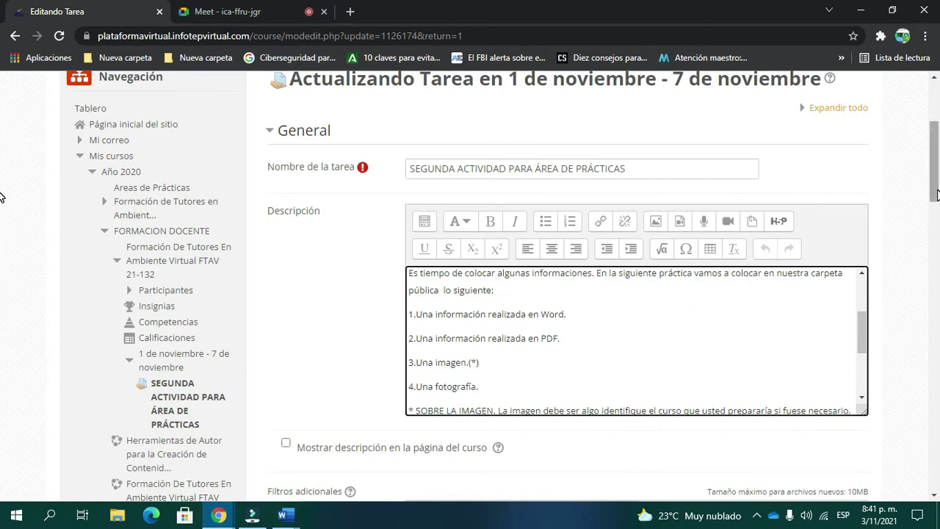
type("cuyo contenido puede  ser un")
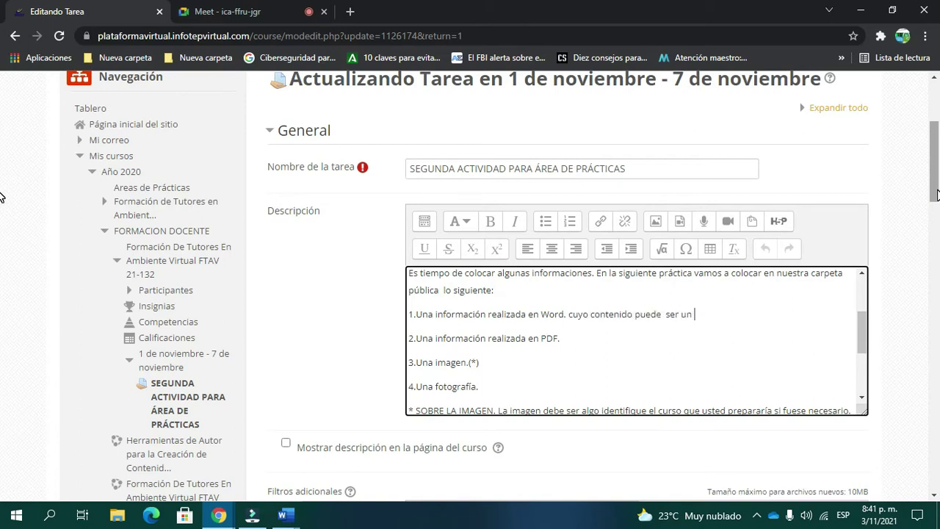
type("a fuente de informacion de unidad ")
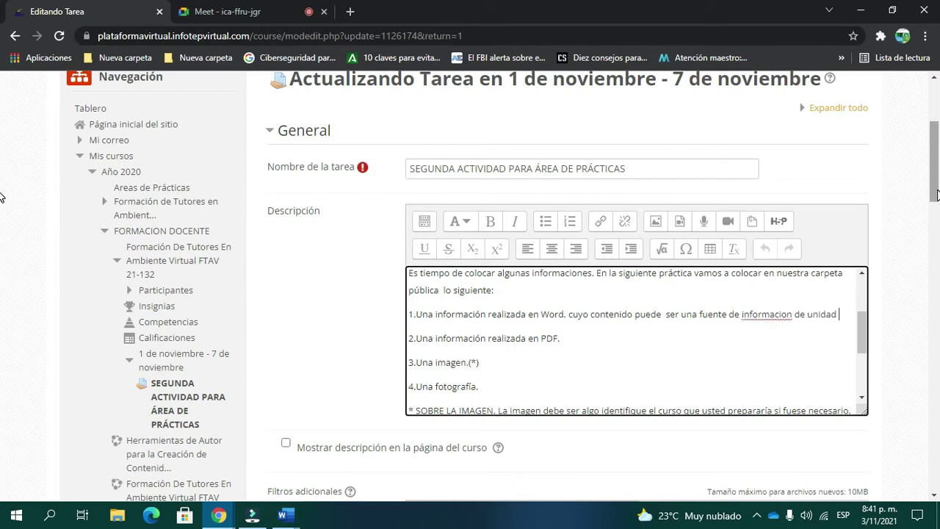
type("de")
type(" trabjo")
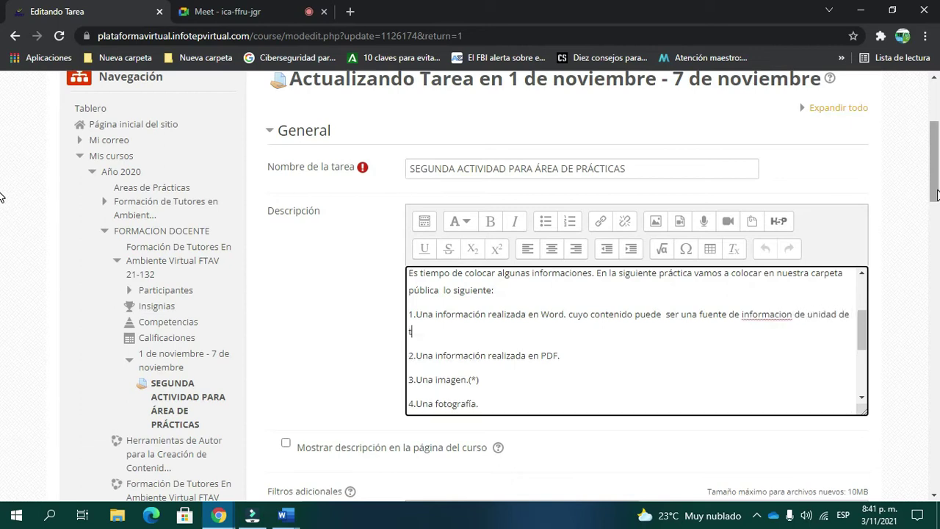
key("BackSpace")
key("BackSpace")
key("BackSpace")
type("ajo.")
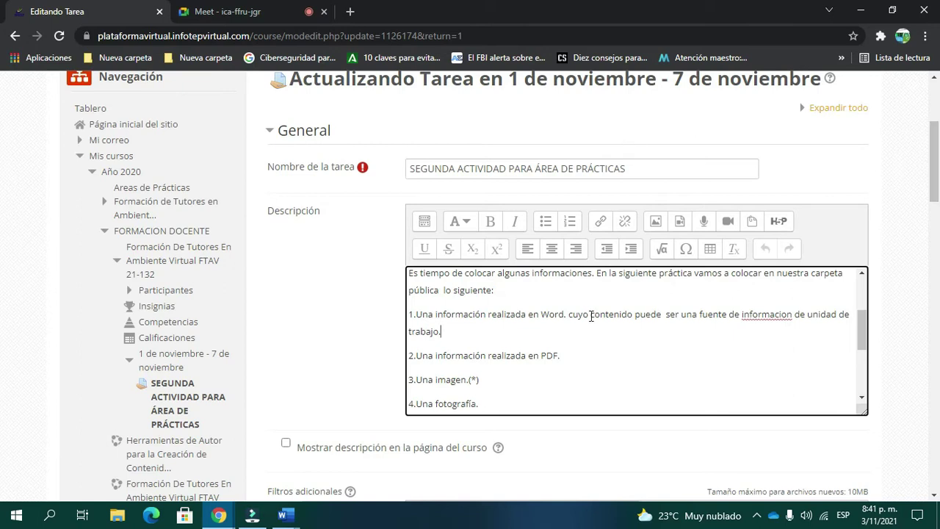
Step: Move the added "cuyo contenido puede ser una fuente..." text from item 1 to the end of item 2, about PDF
left_click_drag(568, 316, 750, 330)
key("BackSpace")
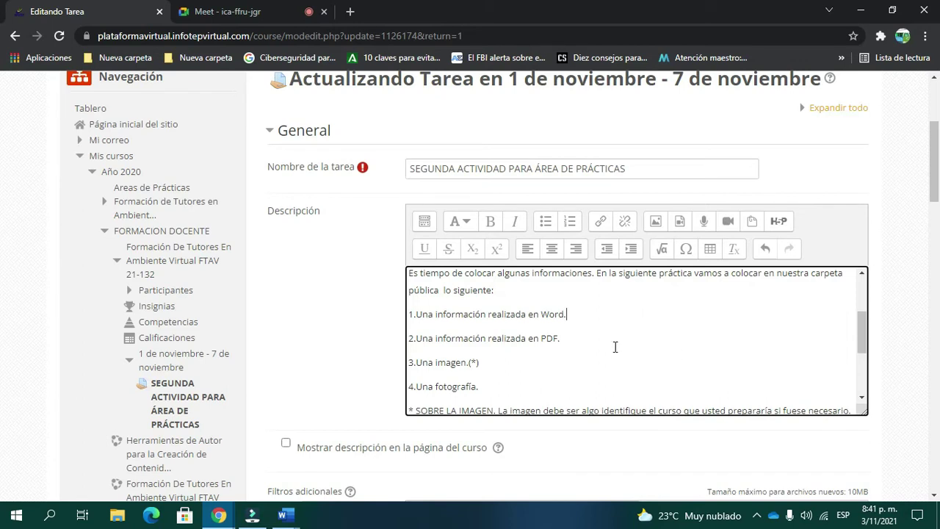
key("ctrl+z")
Step: Append "Que describa una actividad relacionada al contenido del archivo pdf" to item 1, about Word, in the description
left_click(585, 314)
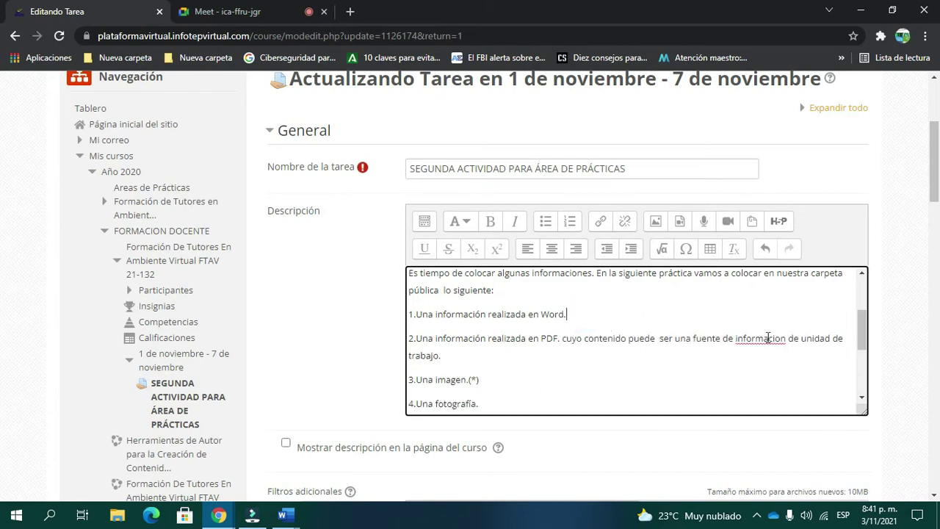
type("que de")
key("BackSpace")
key("BackSpace")
key("BackSpace")
key("BackSpace")
key("BackSpace")
key("BackSpace")
key("BackSpace")
type("Que describa una ac")
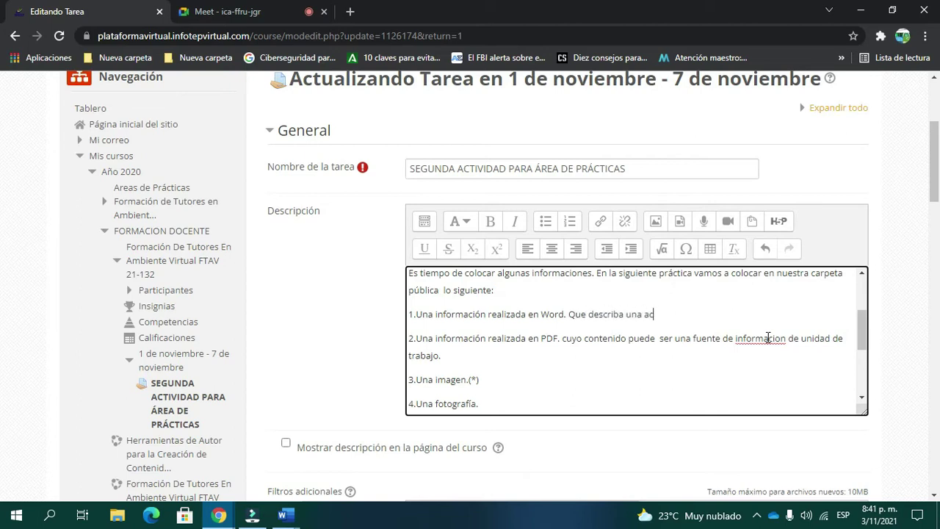
type("tividasd")
type(" res")
type("lacionada")
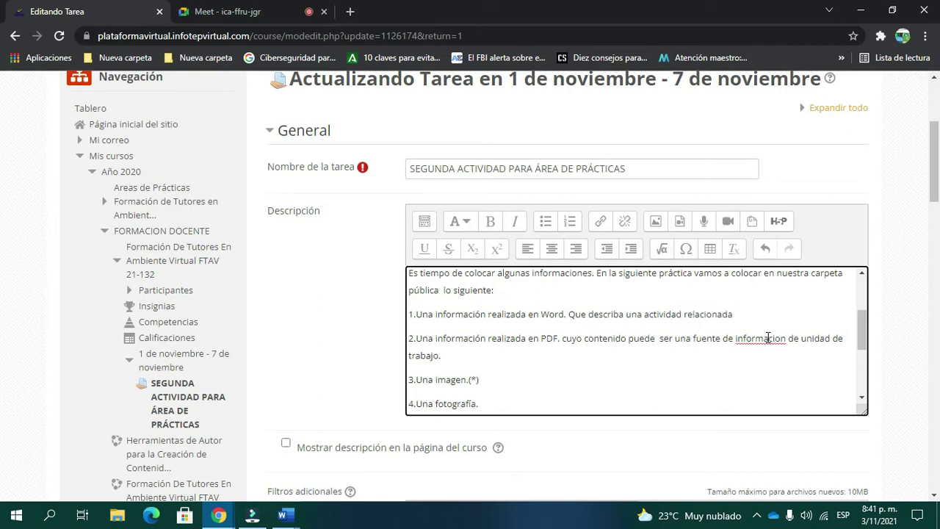
type("aal conteniod")
type(" del archiov")
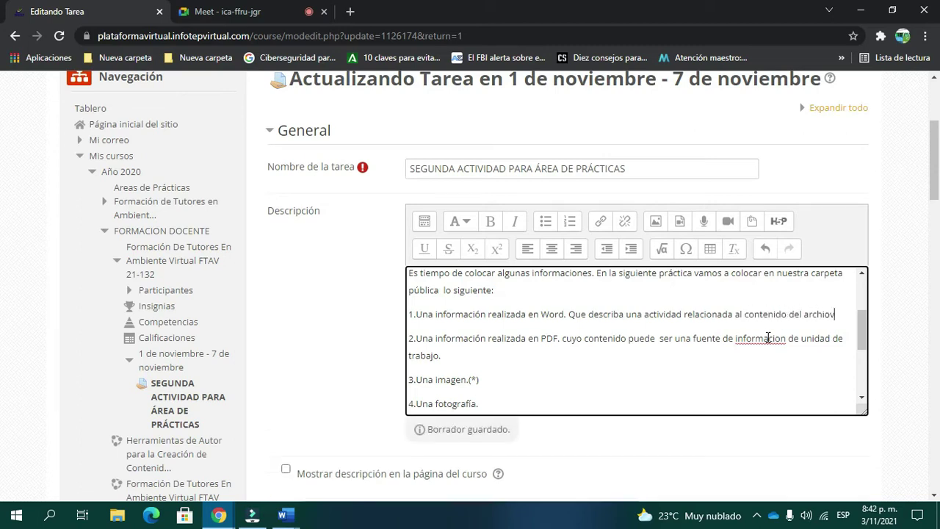
key("BackSpace")
key("BackSpace")
type("vo pdf")
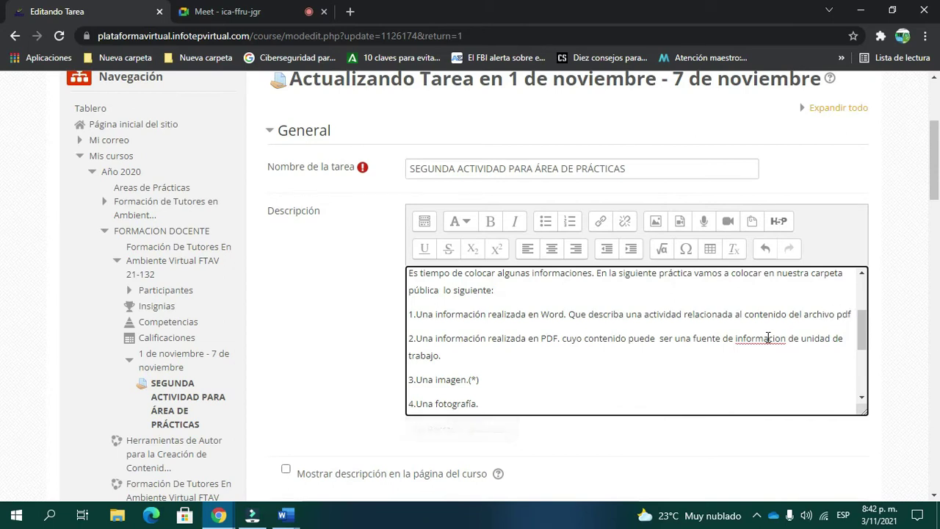
type(".")
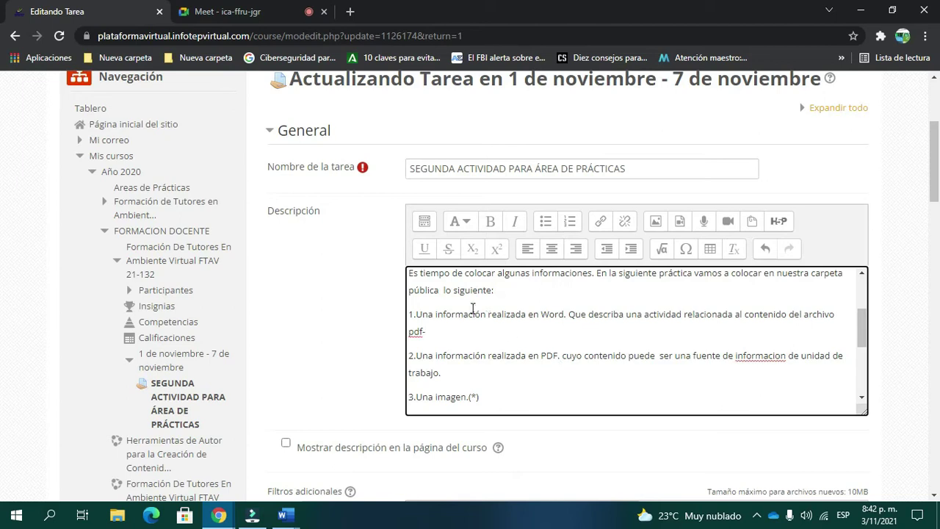
Step: Correct the misspelled "informacion" in item 2 to "información" and replace the dash after "pdf" in item 1 with a period
left_click(503, 316)
right_click(780, 360)
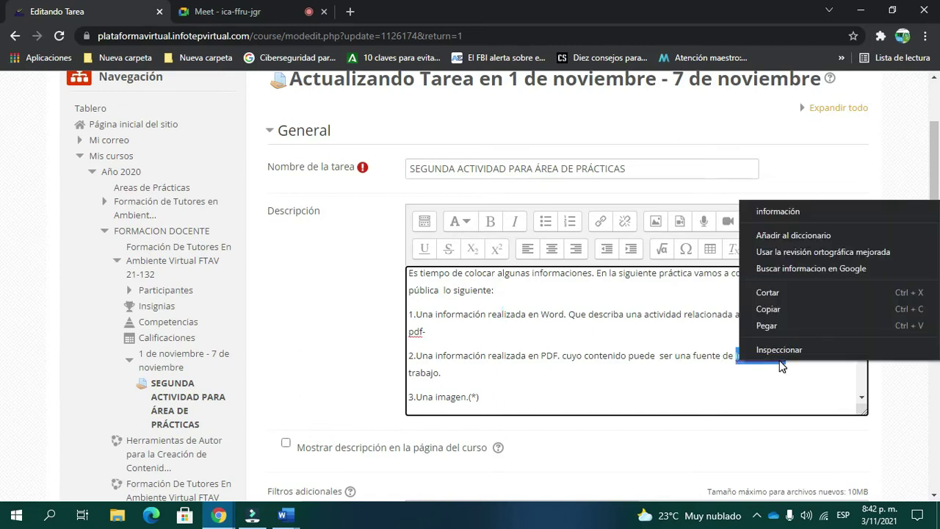
left_click(781, 207)
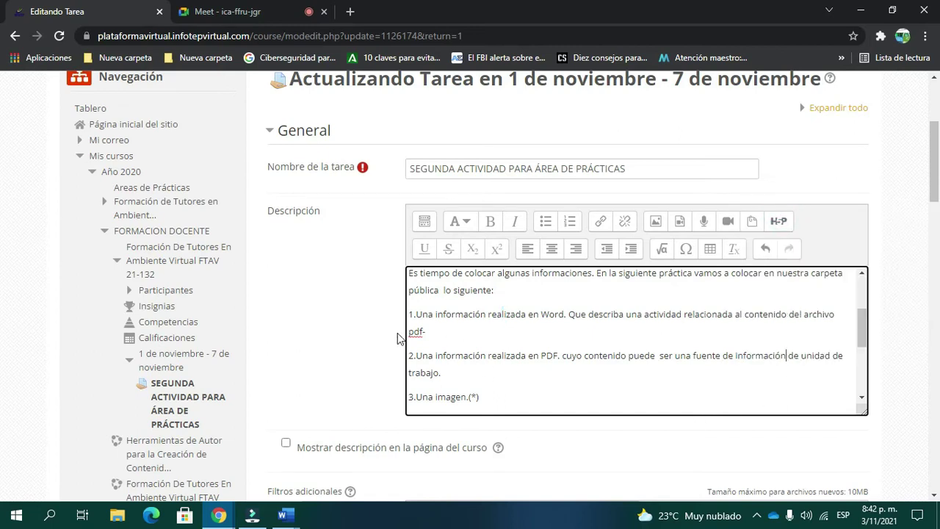
left_click(432, 331)
key("BackSpace")
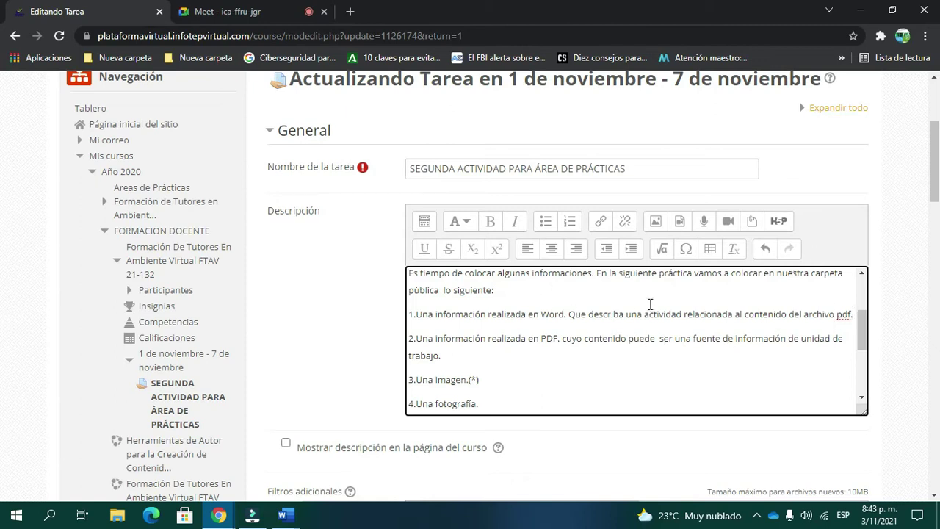
Step: Review the description's numbered items, the explanation about the image and the closing note on placing files in a folder
left_click(455, 316)
scroll(550, 357, "down", 3)
scroll(514, 302, "up", 2)
left_click(498, 363)
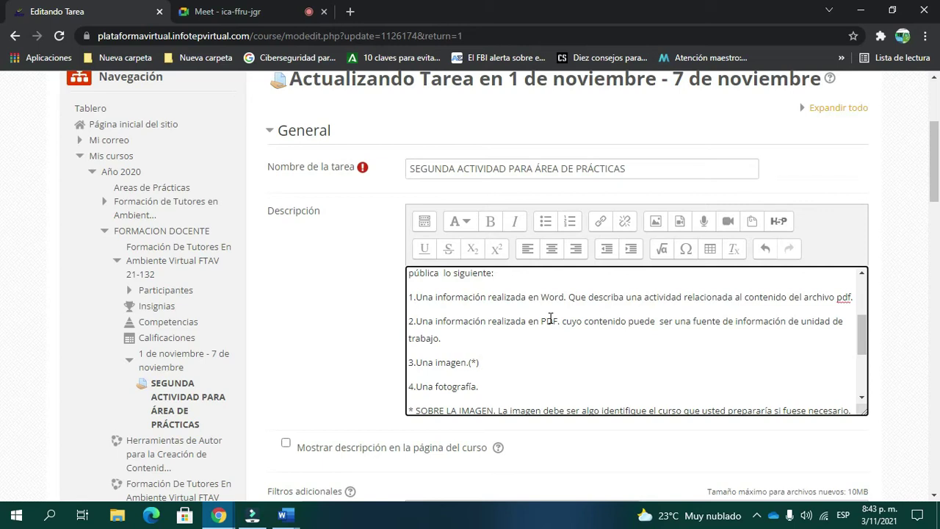
left_click(615, 323)
left_click(587, 298)
scroll(714, 366, "down", 4)
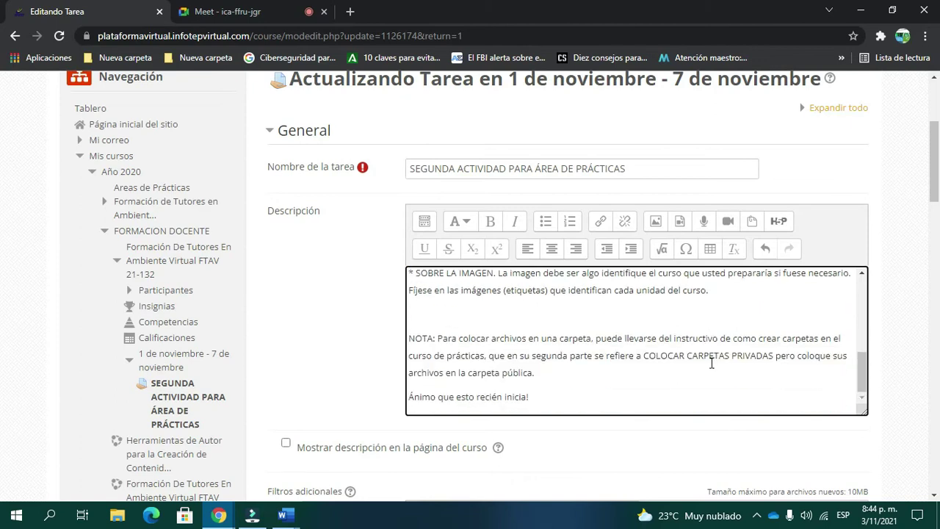
scroll(585, 363, "down", 1)
scroll(591, 359, "up", 4)
scroll(599, 356, "down", 4)
Step: Review the assignment's availability dates, submission types, grading and activity completion settings
scroll(600, 353, "down", 4)
scroll(600, 356, "down", 2)
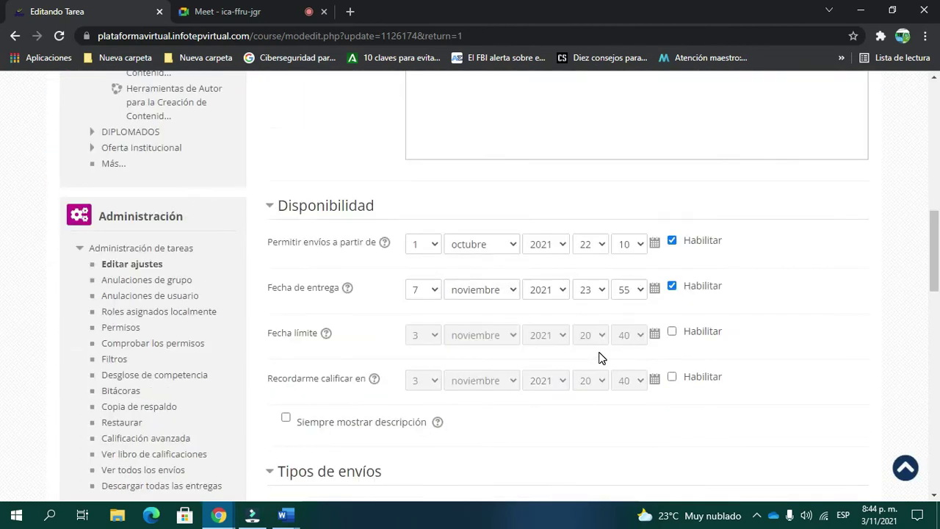
scroll(425, 363, "down", 3)
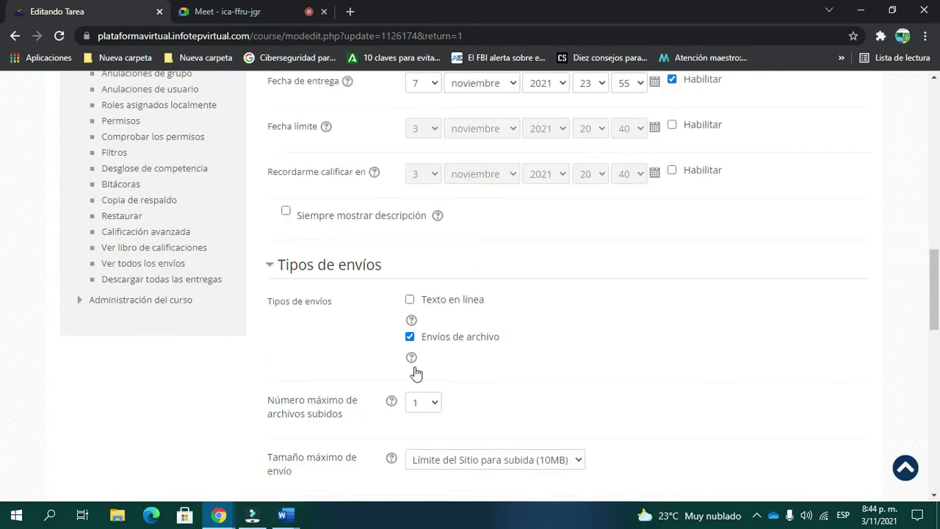
scroll(418, 412, "down", 5)
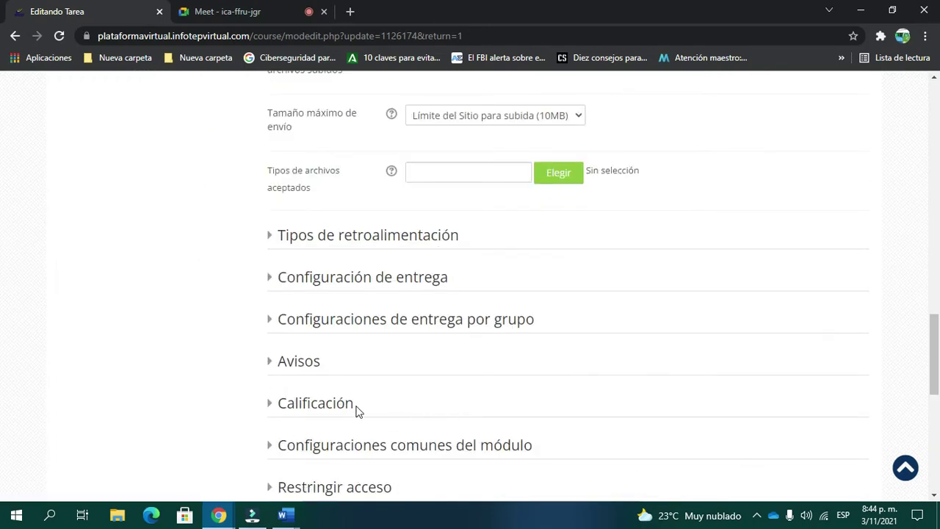
left_click(312, 410)
scroll(445, 408, "down", 7)
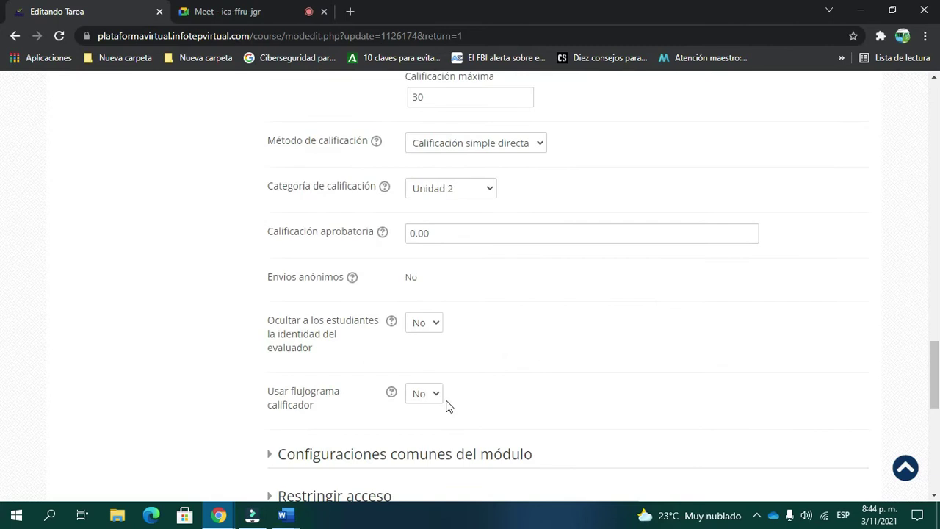
scroll(448, 405, "down", 1)
left_click(368, 332)
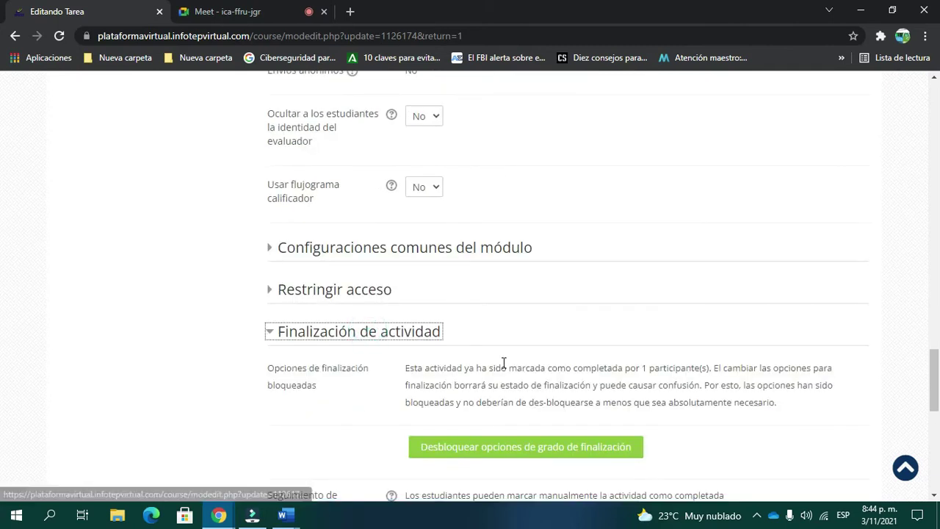
Step: Save the assignment changes and return to the course
scroll(436, 372, "down", 3)
scroll(436, 372, "down", 3)
left_click(494, 303)
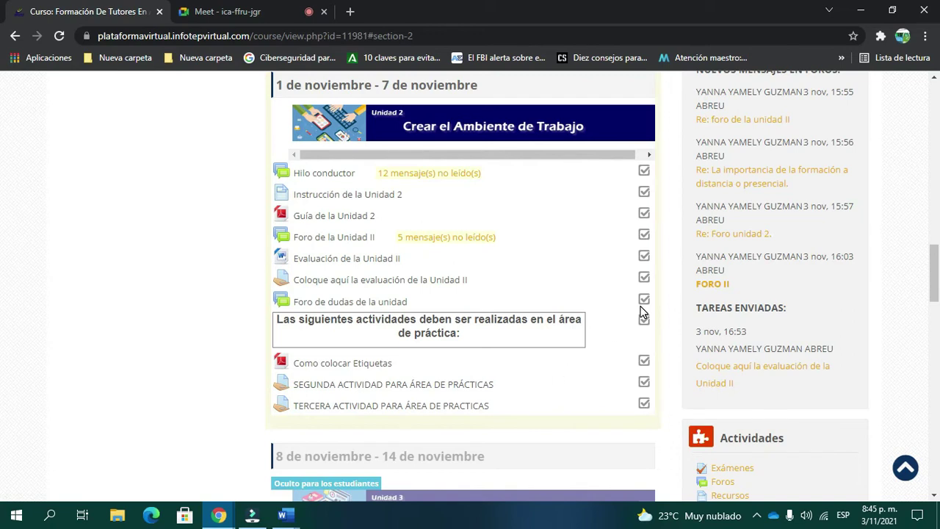
Step: Open the course Área de Práctica Formación de Tutores en Ambiente Virtual APFTAV 21-132
scroll(430, 334, "up", 15)
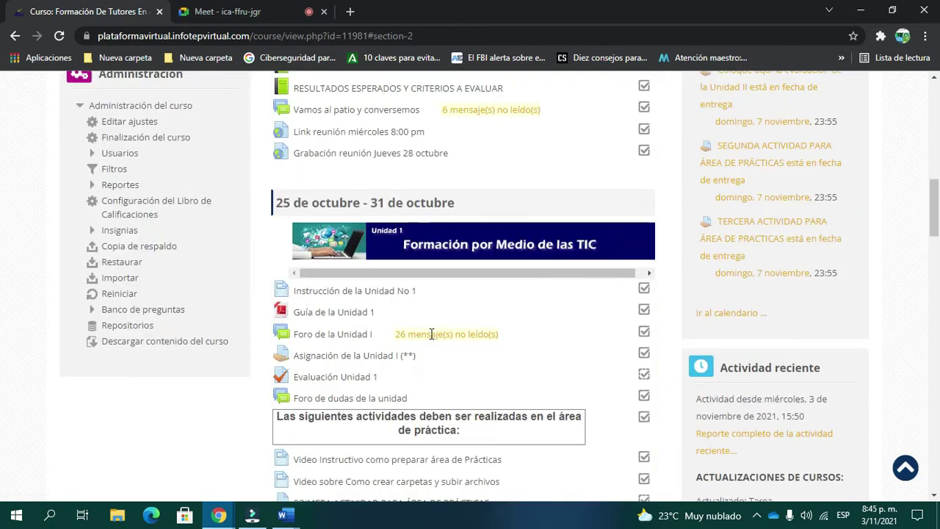
scroll(430, 334, "up", 5)
left_click(307, 190)
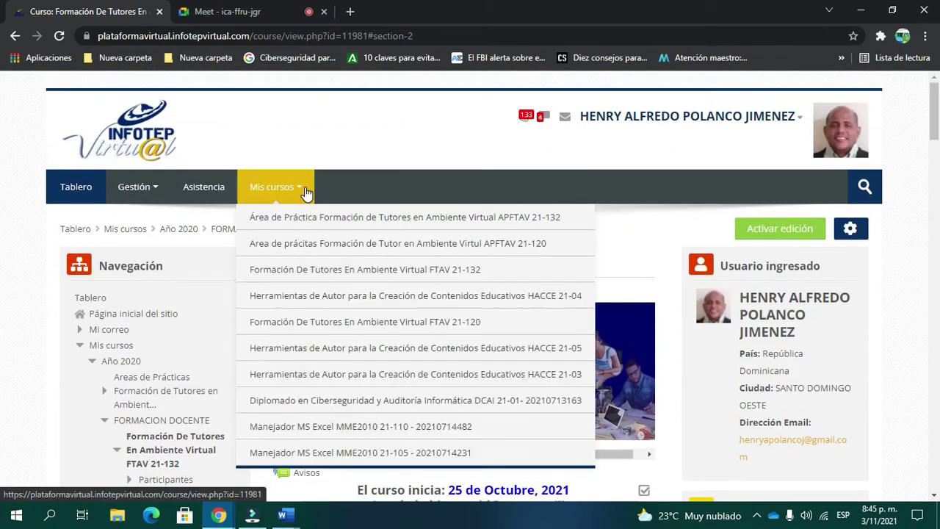
left_click(449, 218)
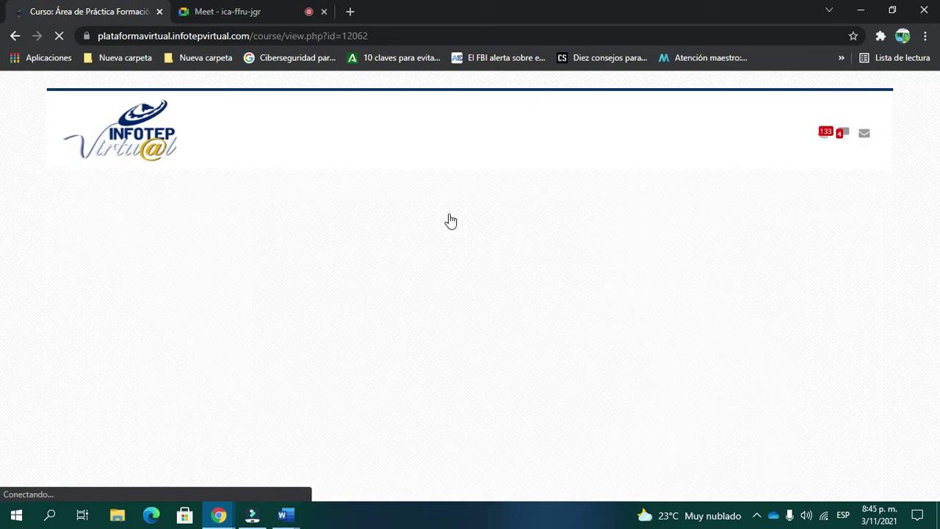
Step: Turn on editing mode in the practice course
scroll(446, 220, "down", 7)
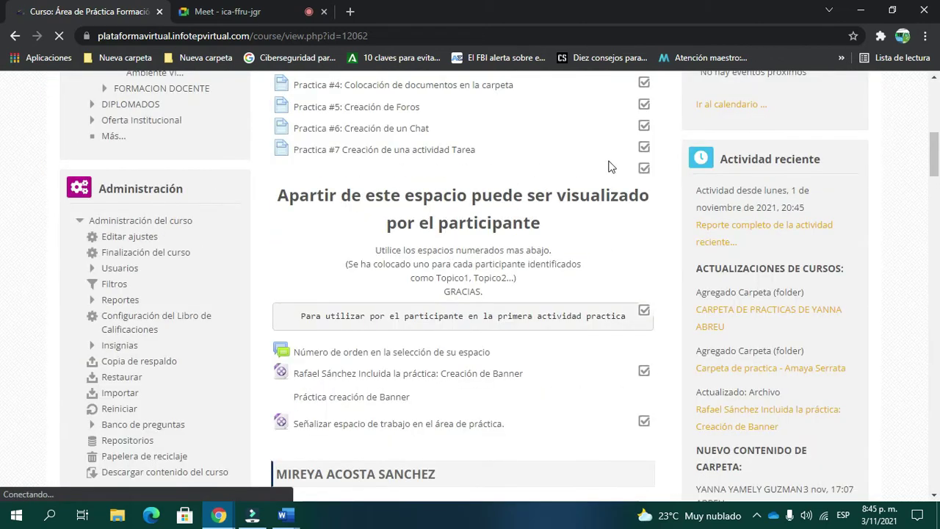
scroll(493, 351, "down", 3)
scroll(492, 350, "up", 2)
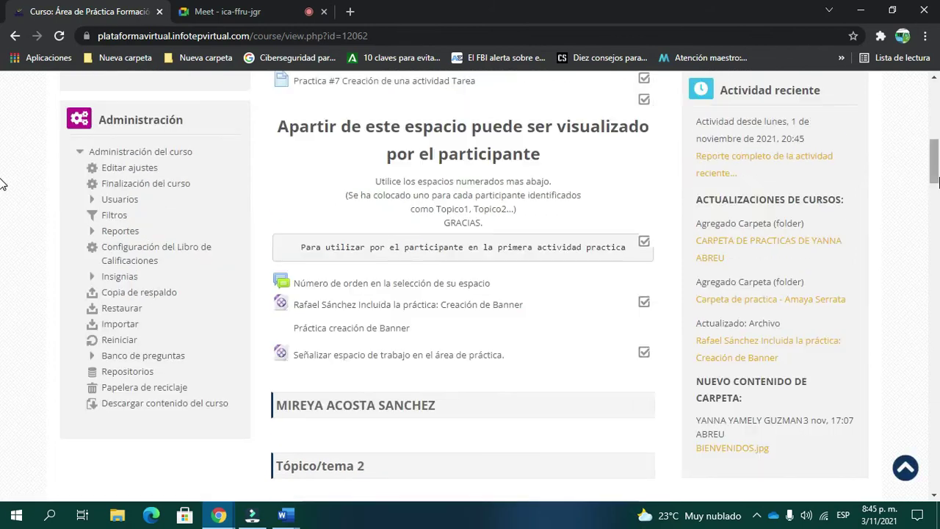
scroll(934, 144, "up", 10)
left_click(781, 231)
scroll(558, 211, "down", 10)
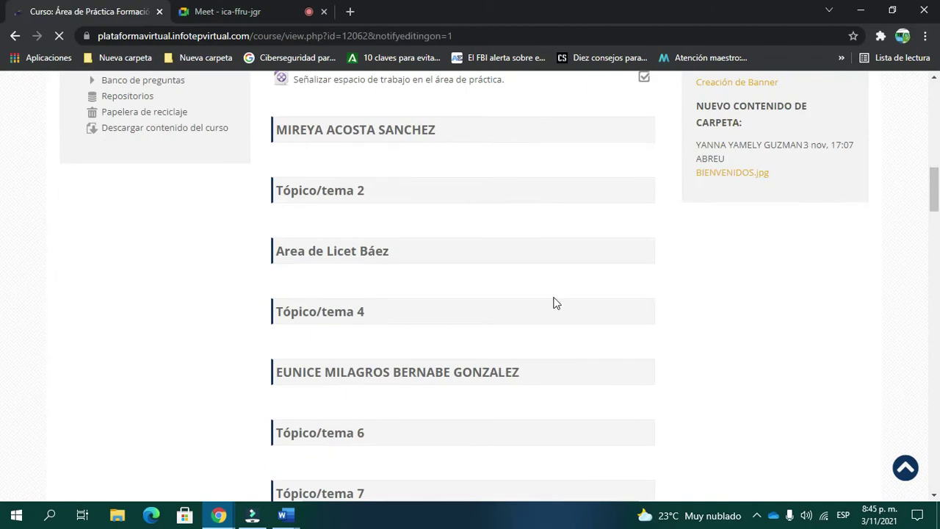
scroll(520, 319, "down", 15)
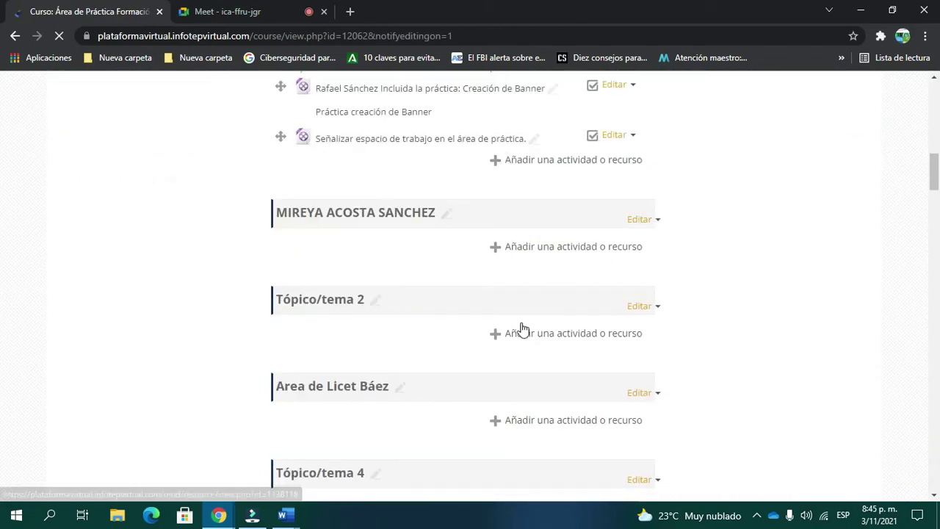
Step: Look through the participants' topic sections across the whole practice course, from the general section to the last topic
scroll(521, 328, "down", 20)
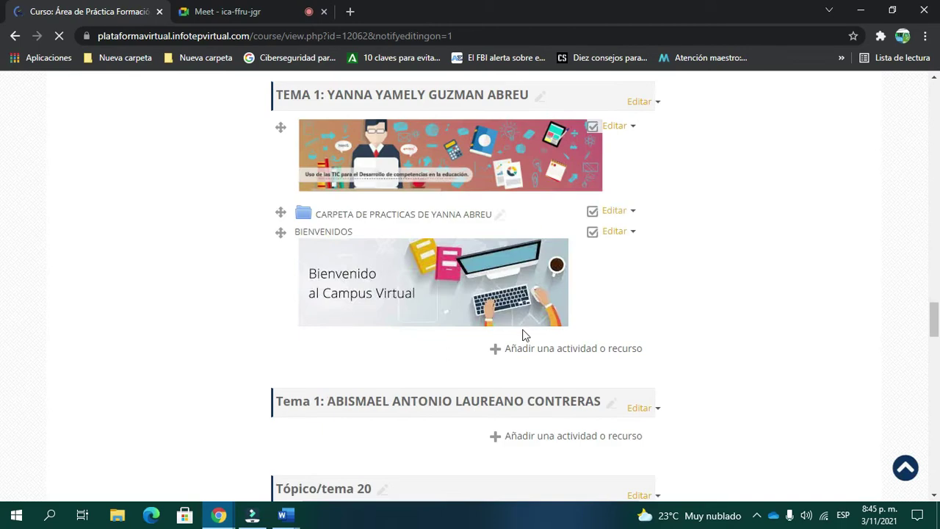
scroll(525, 339, "down", 20)
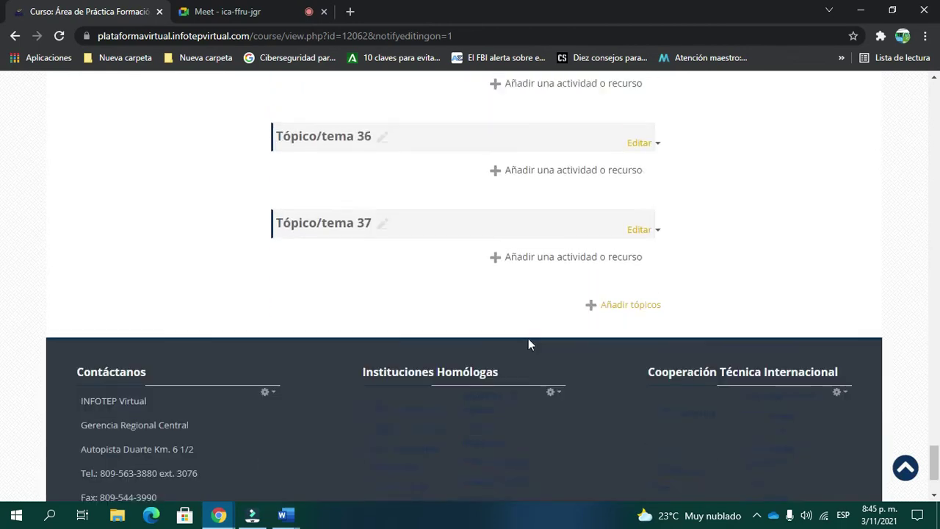
scroll(533, 324, "up", 20)
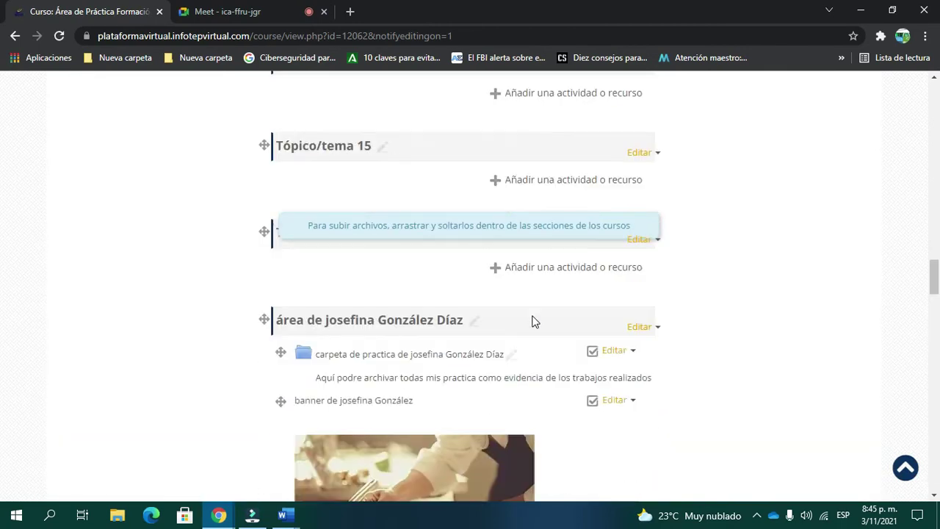
scroll(534, 321, "up", 20)
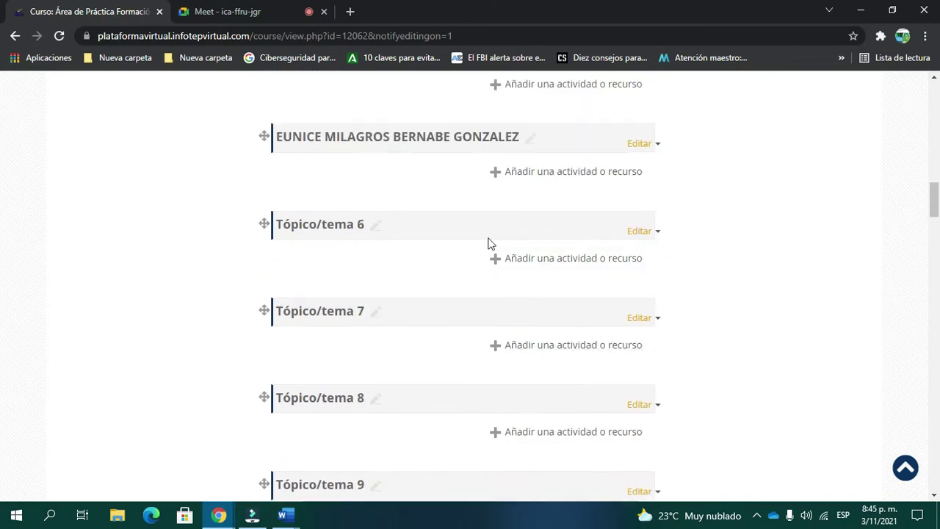
scroll(490, 244, "up", 6)
scroll(490, 246, "down", 10)
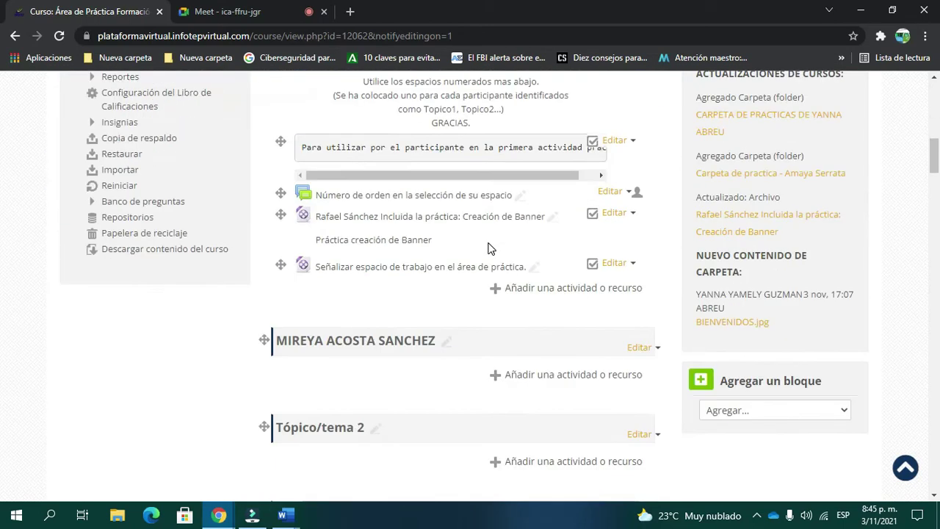
scroll(490, 250, "up", 3)
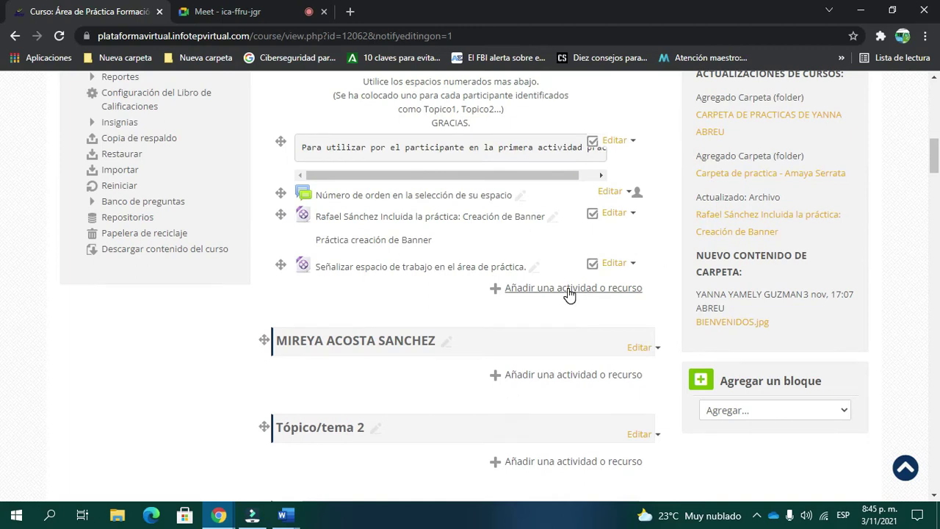
Step: Start a new Carpeta (folder) resource in the practice course's general section, choosing it from the full list of activities and resources
left_click(570, 290)
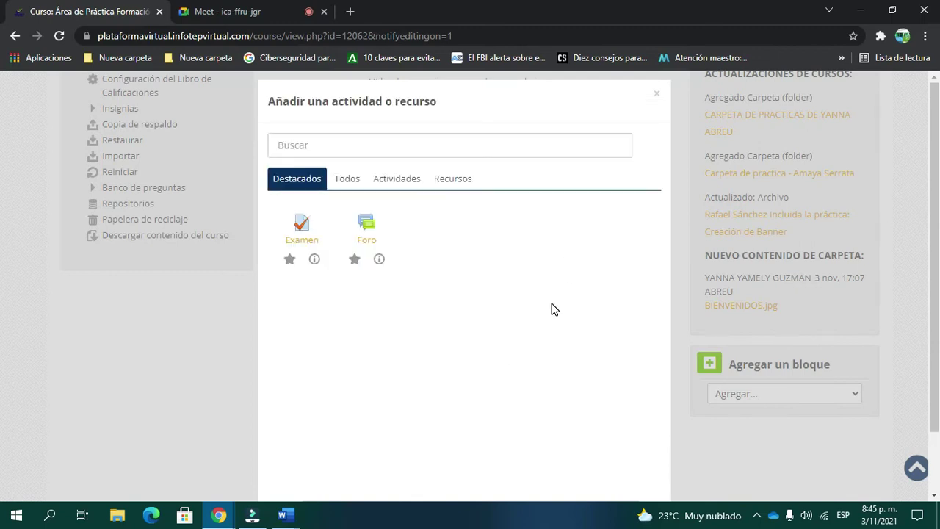
left_click(345, 180)
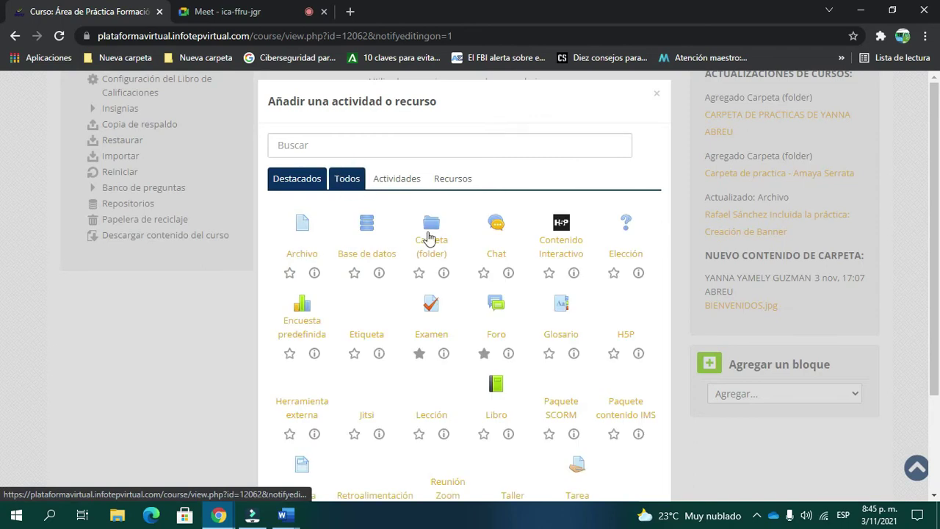
scroll(443, 266, "down", 3)
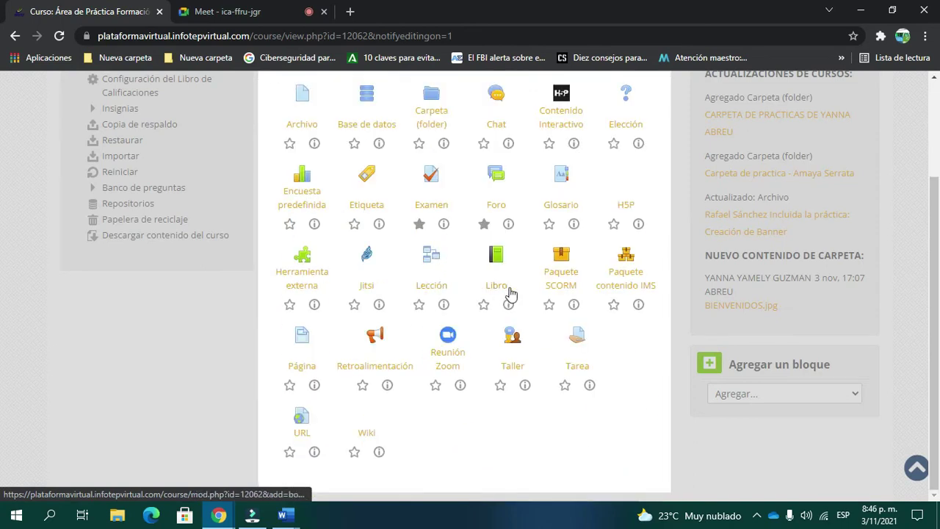
scroll(566, 364, "up", 3)
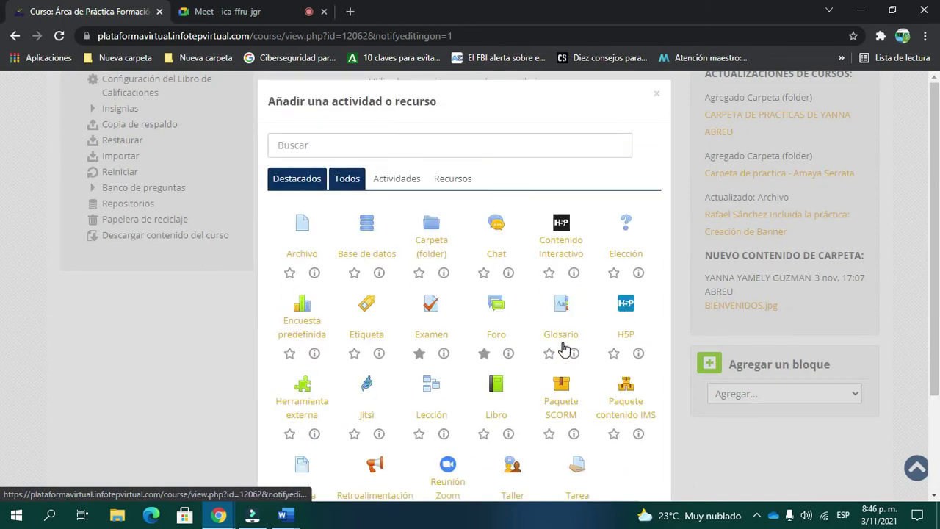
left_click(434, 227)
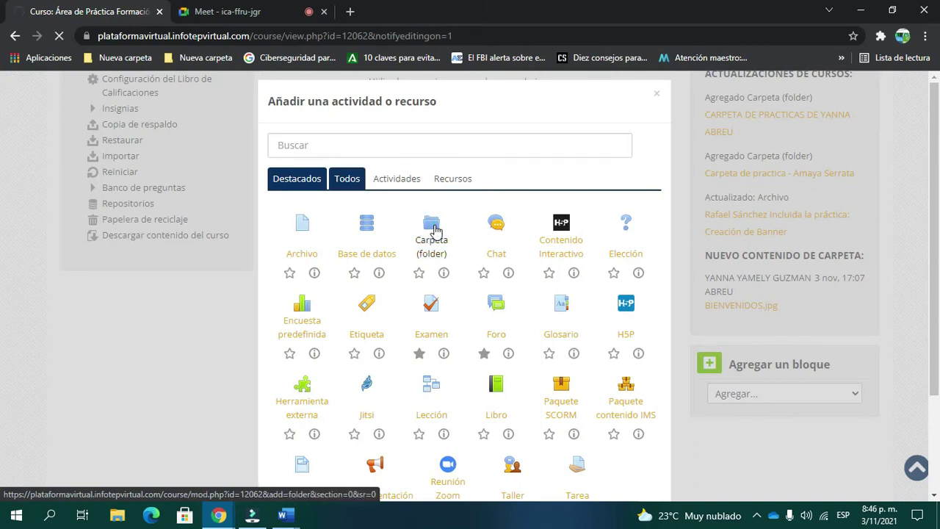